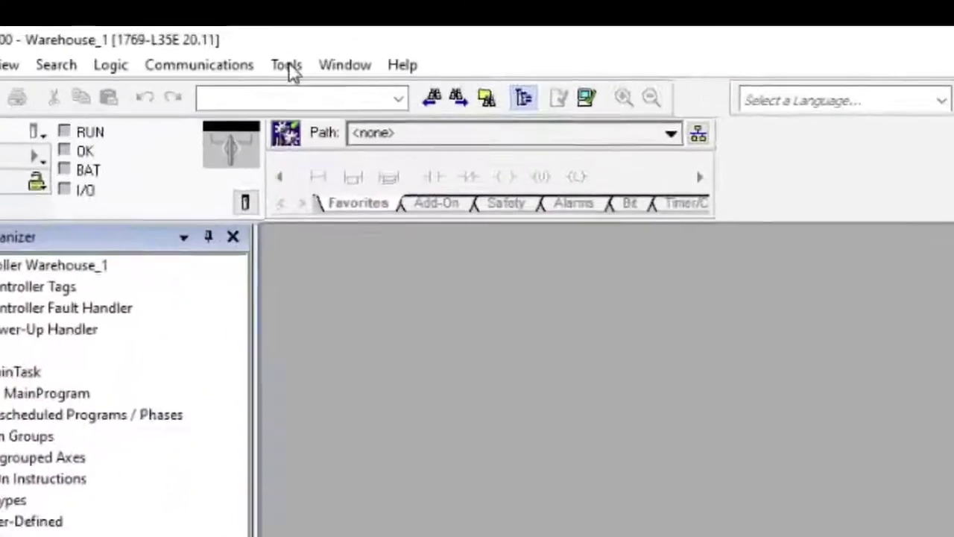
# - Register Desktop\ConveyLinx_V5_2.eds through the EDS Hardware Installation Tool wizard
pyautogui.click(220, 70)
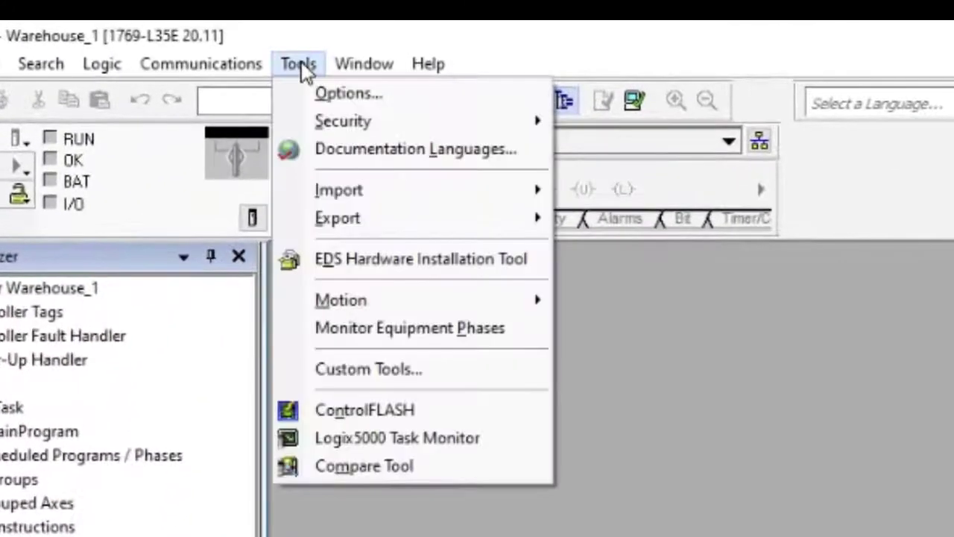
pyautogui.click(343, 258)
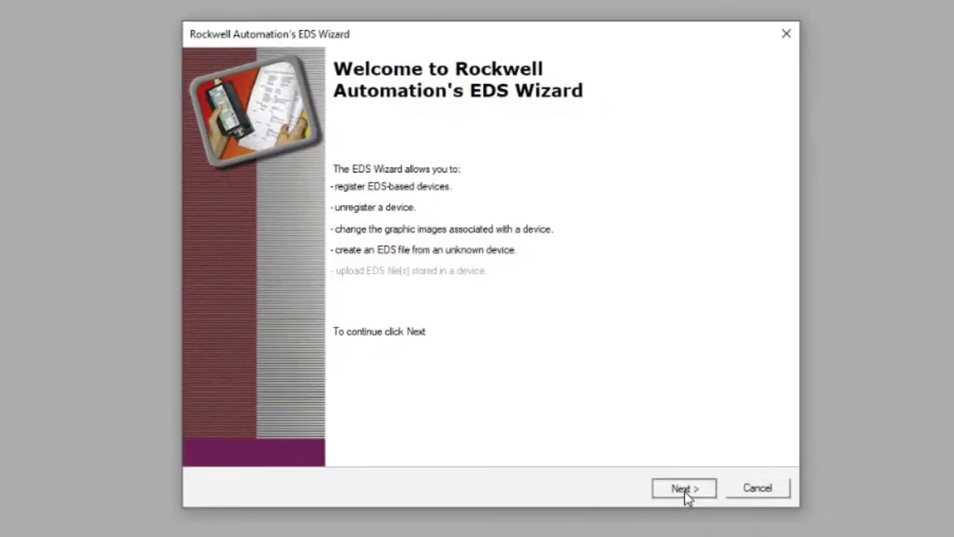
pyautogui.click(679, 488)
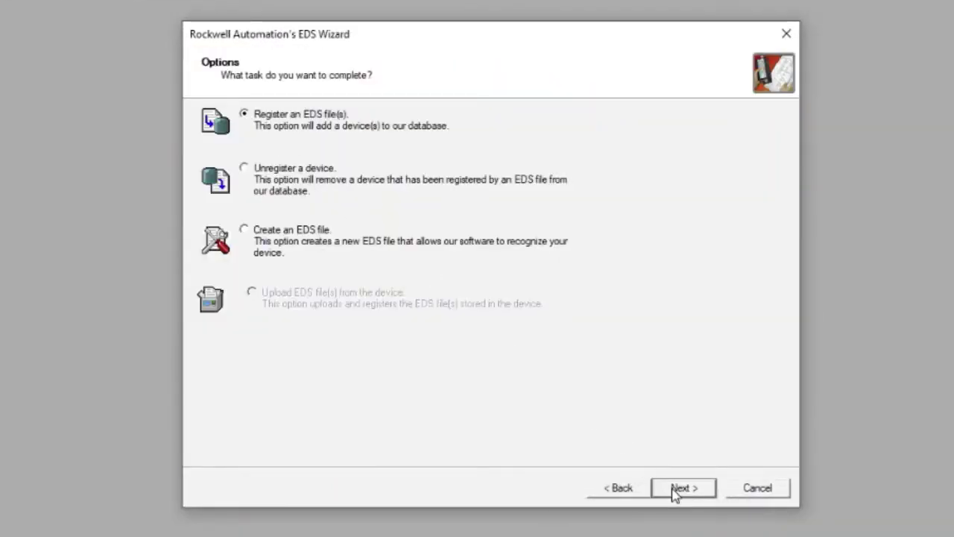
pyautogui.click(680, 488)
pyautogui.click(553, 237)
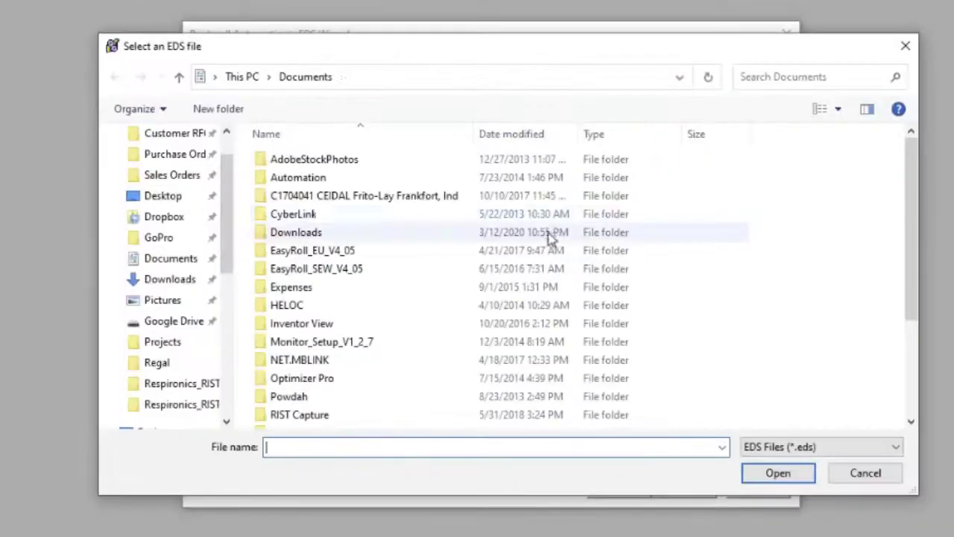
pyautogui.click(173, 198)
pyautogui.click(316, 361)
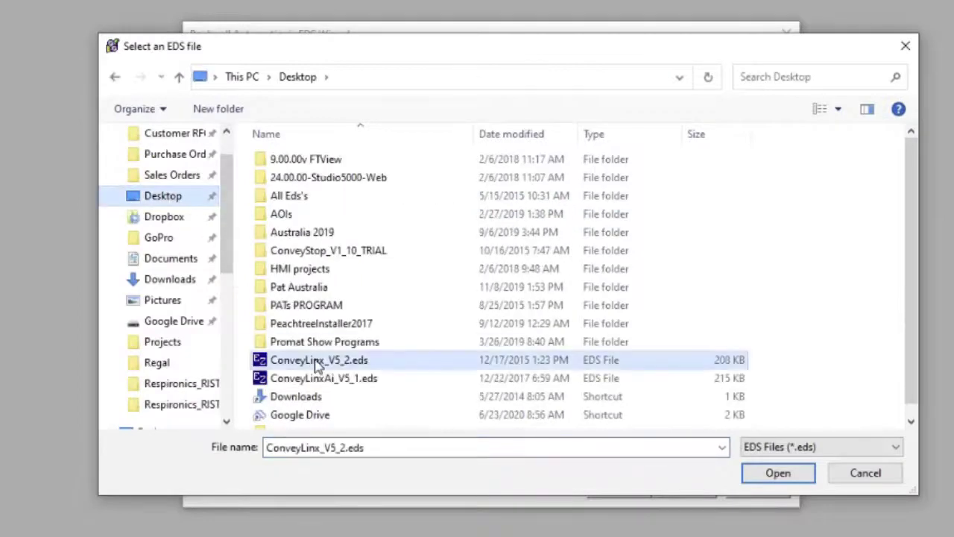
pyautogui.click(768, 481)
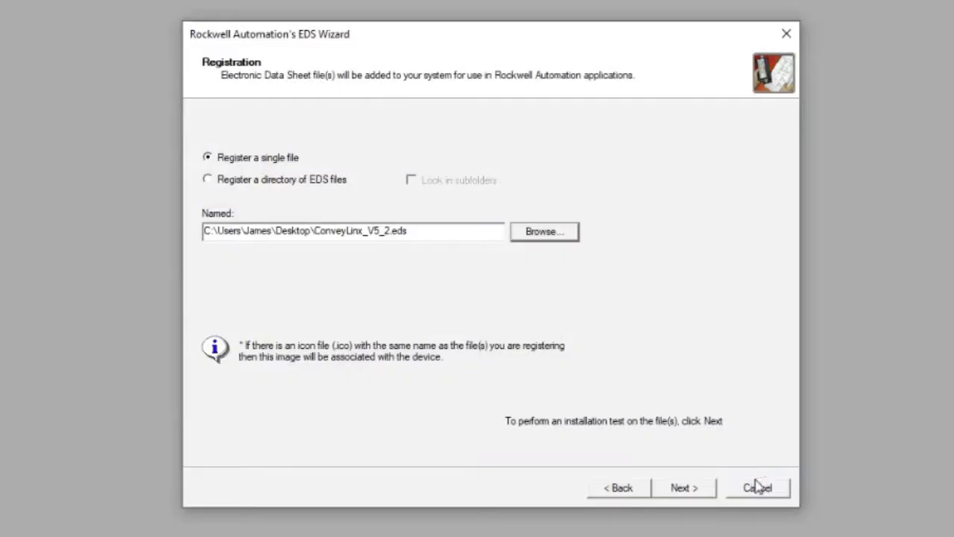
pyautogui.click(681, 493)
pyautogui.click(686, 488)
pyautogui.click(686, 488)
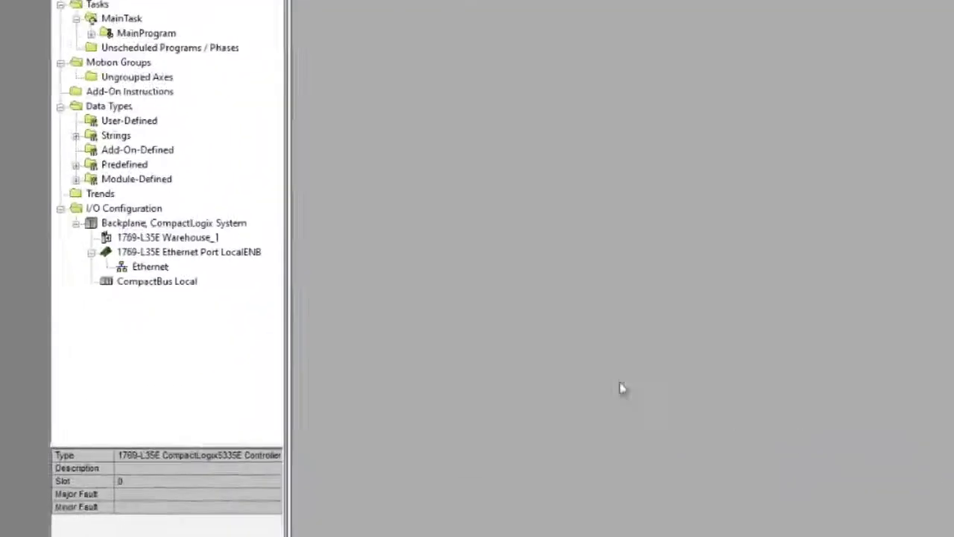
# - Start adding a new module under the Ethernet network in the I/O tree
pyautogui.click(137, 293)
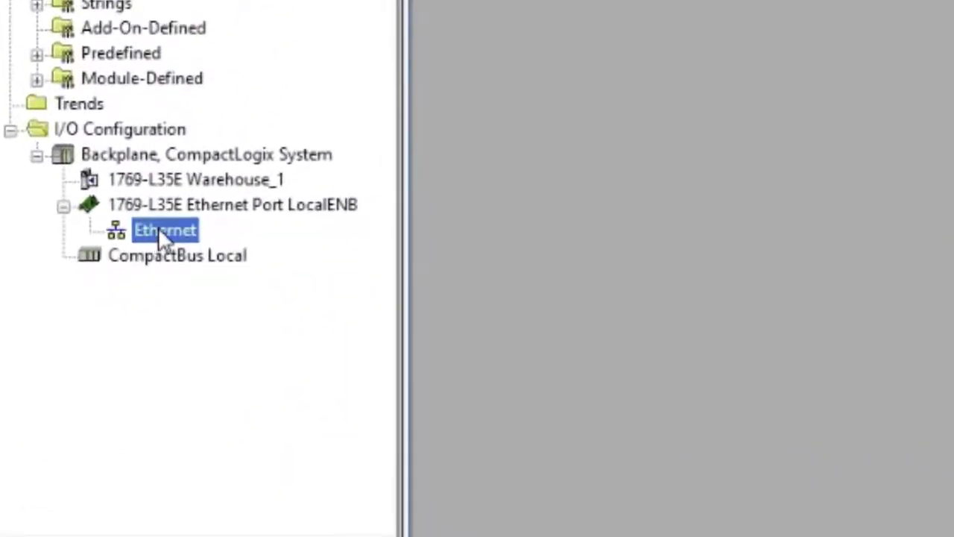
pyautogui.rightClick(158, 227)
pyautogui.click(269, 247)
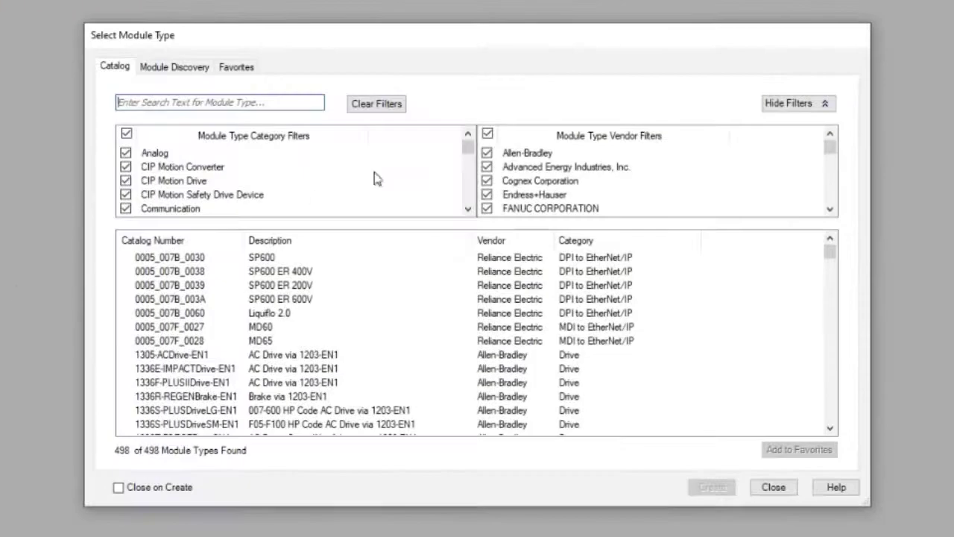
# - Filter the catalog to Insight Automation Inc. and create an ERSC ConveyLinx module
pyautogui.click(488, 136)
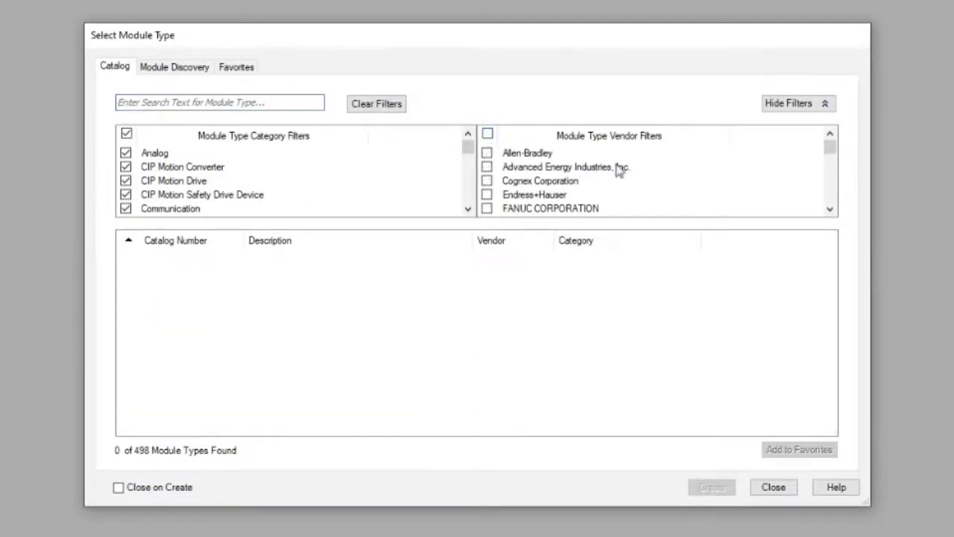
pyautogui.click(830, 209)
pyautogui.click(829, 210)
pyautogui.click(830, 209)
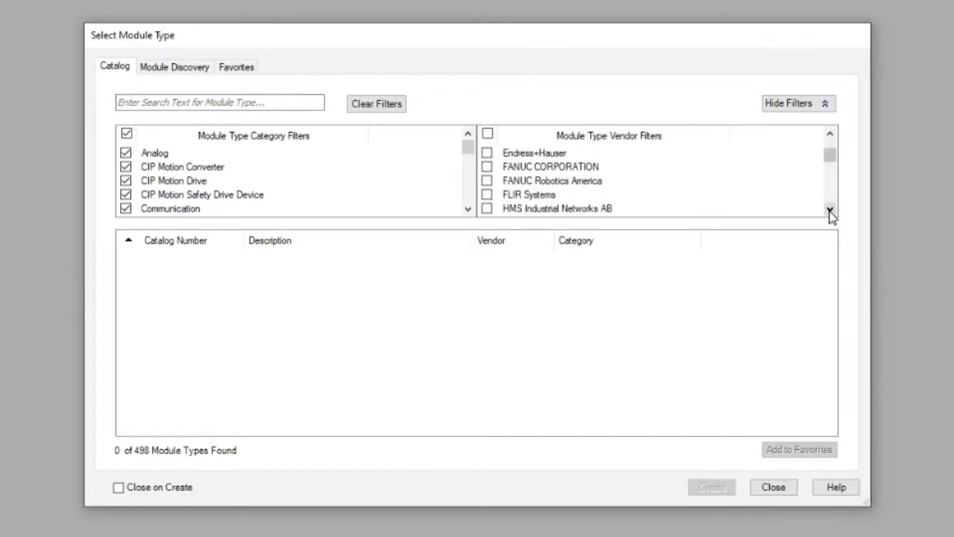
pyautogui.click(829, 209)
pyautogui.click(829, 209)
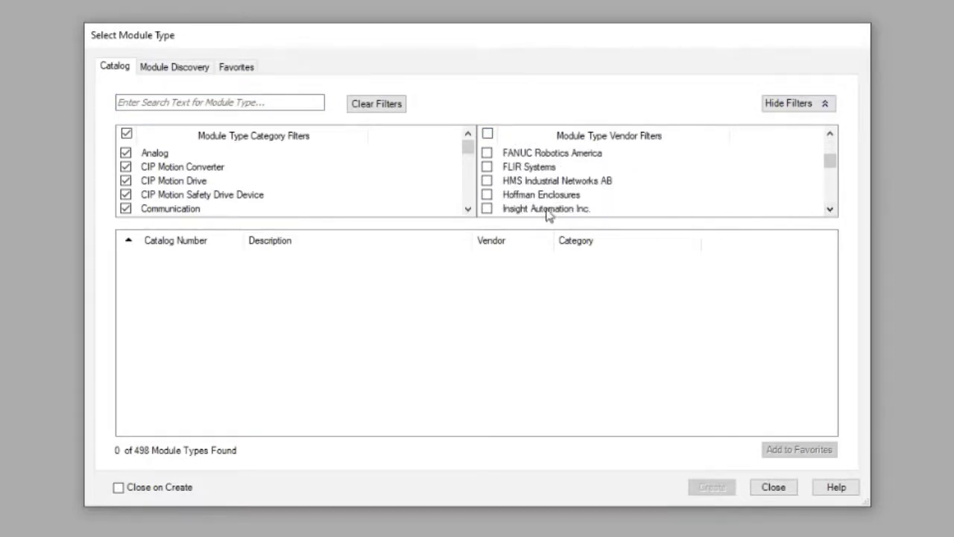
pyautogui.click(486, 209)
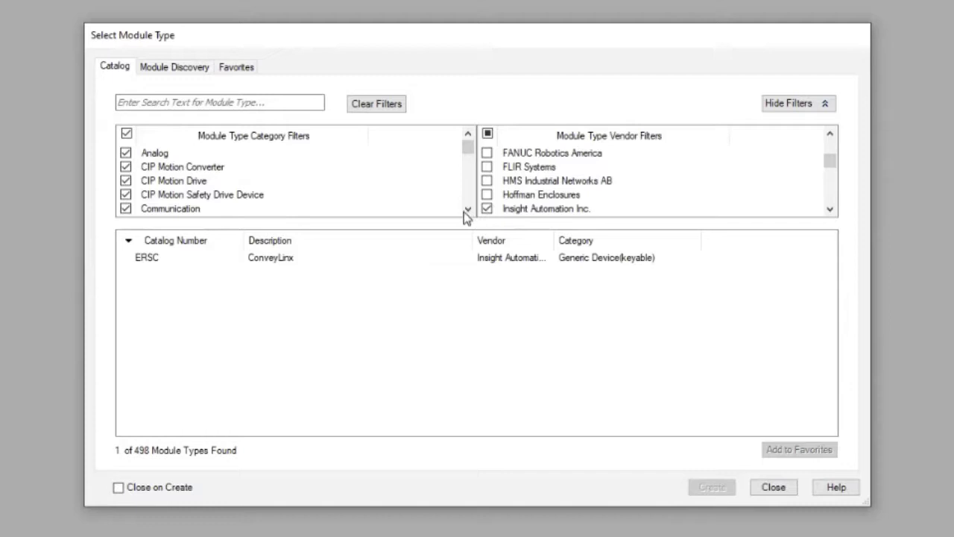
pyautogui.click(150, 261)
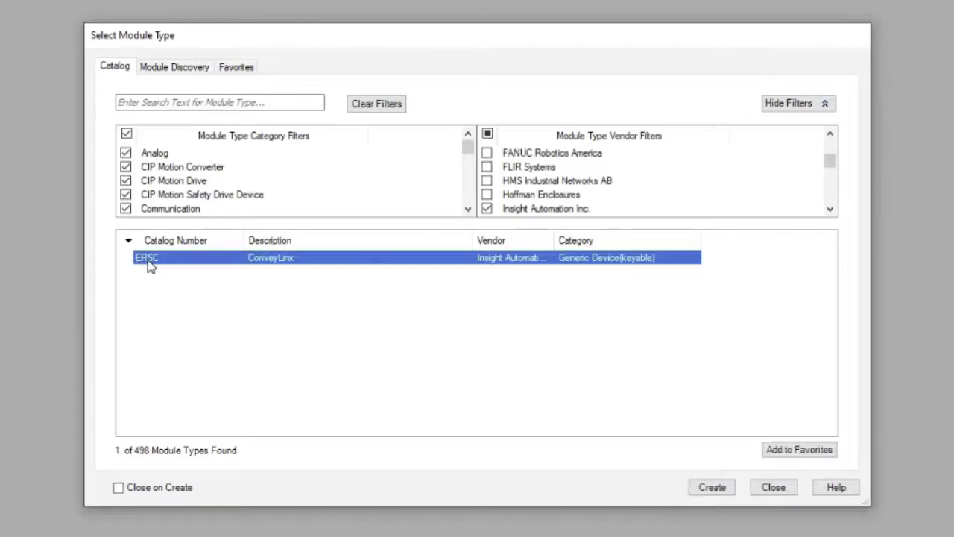
pyautogui.click(712, 487)
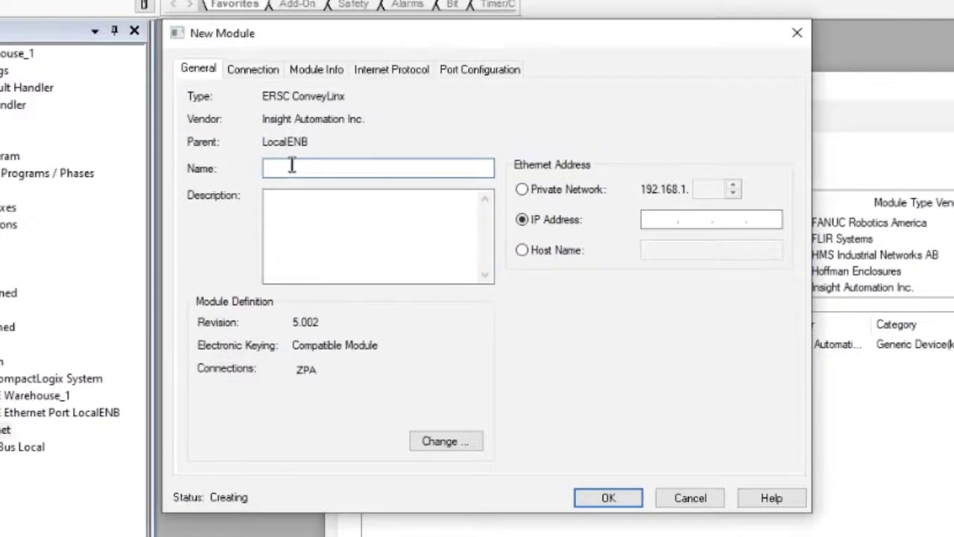
# - Name the module ERSC_01 and enter IP address 192.168.200.21
pyautogui.write('ERS')
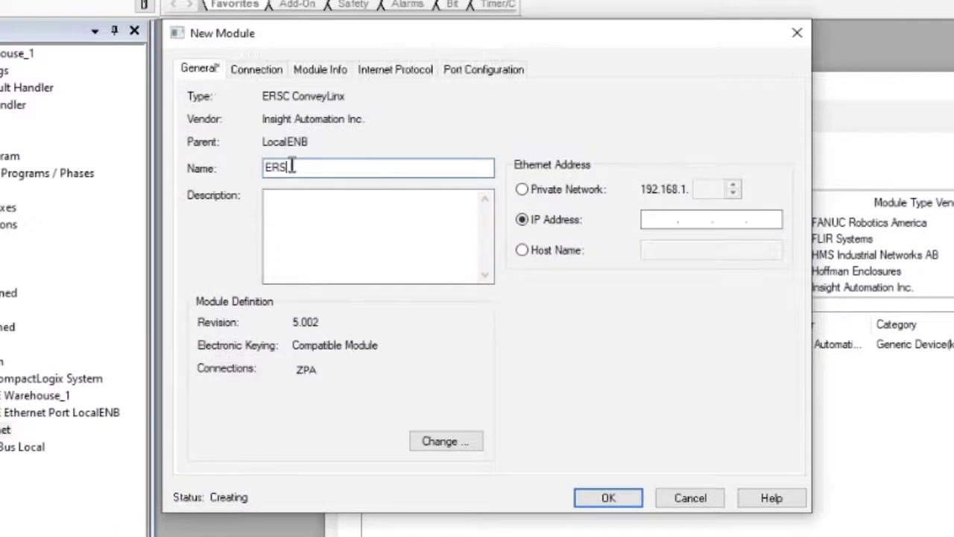
pyautogui.write('C_01')
pyautogui.click(654, 218)
pyautogui.write('192.1')
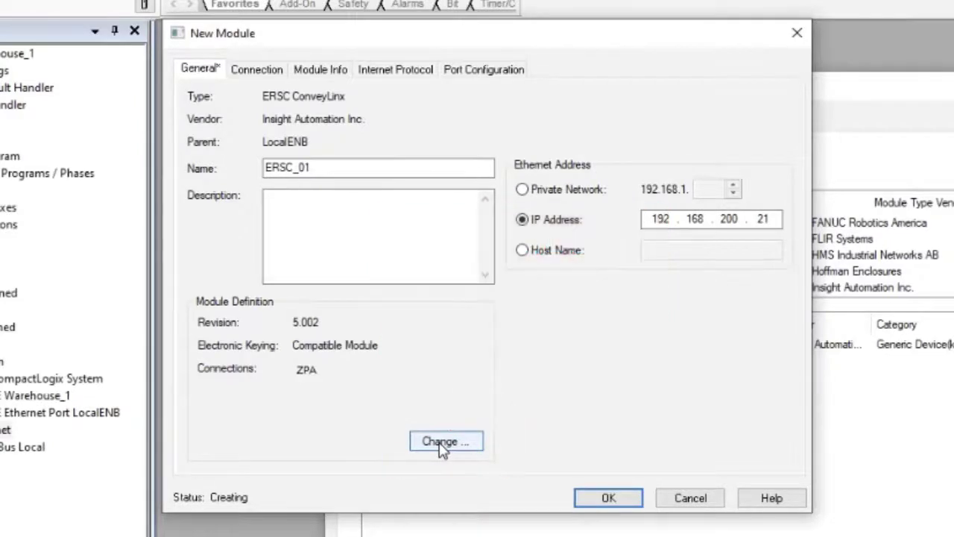
# - Change the ZPA connection data type from SINT to INT and confirm the new definition
pyautogui.click(442, 444)
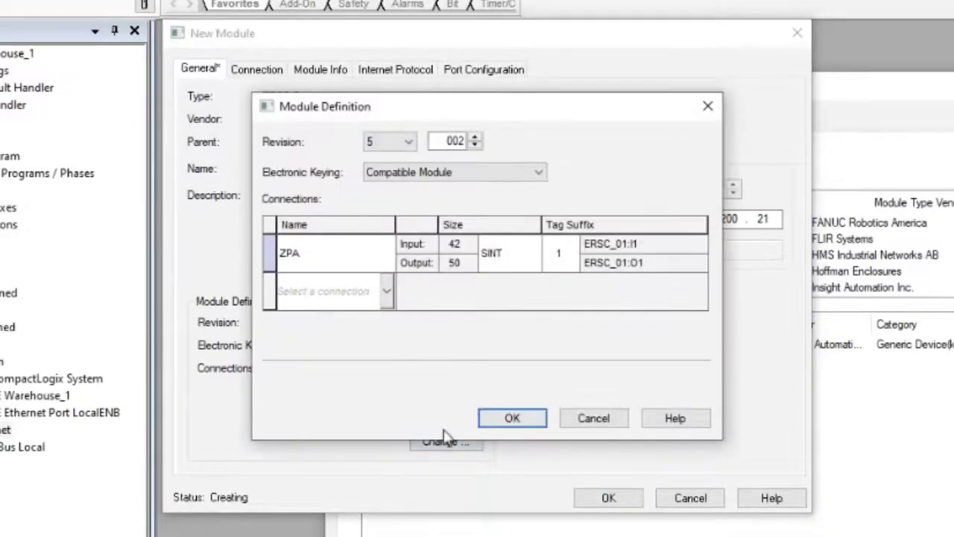
pyautogui.click(502, 257)
pyautogui.click(501, 296)
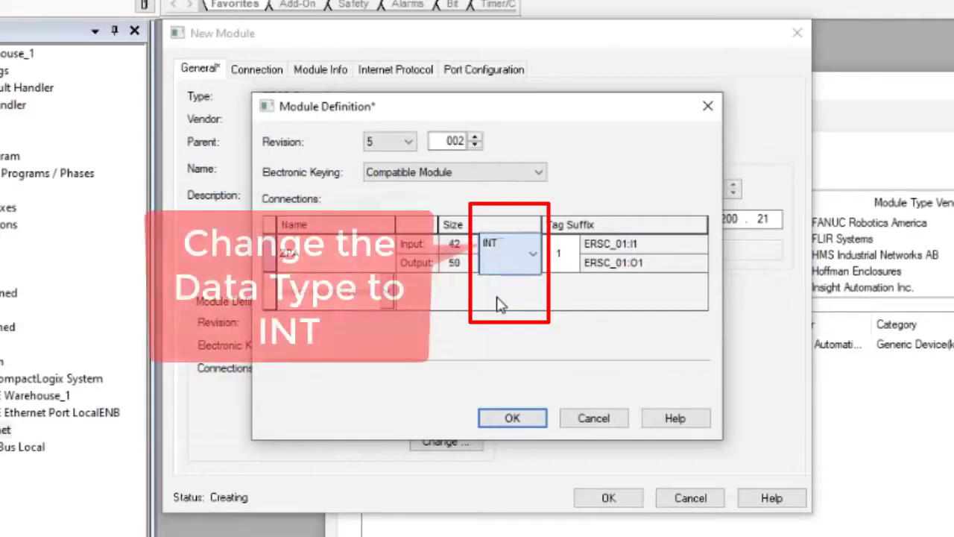
pyautogui.click(506, 420)
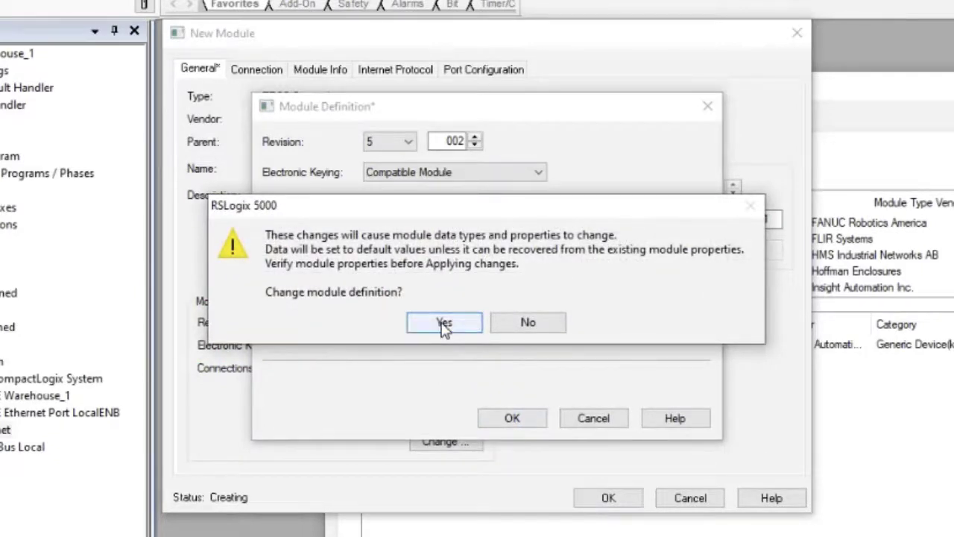
pyautogui.click(444, 324)
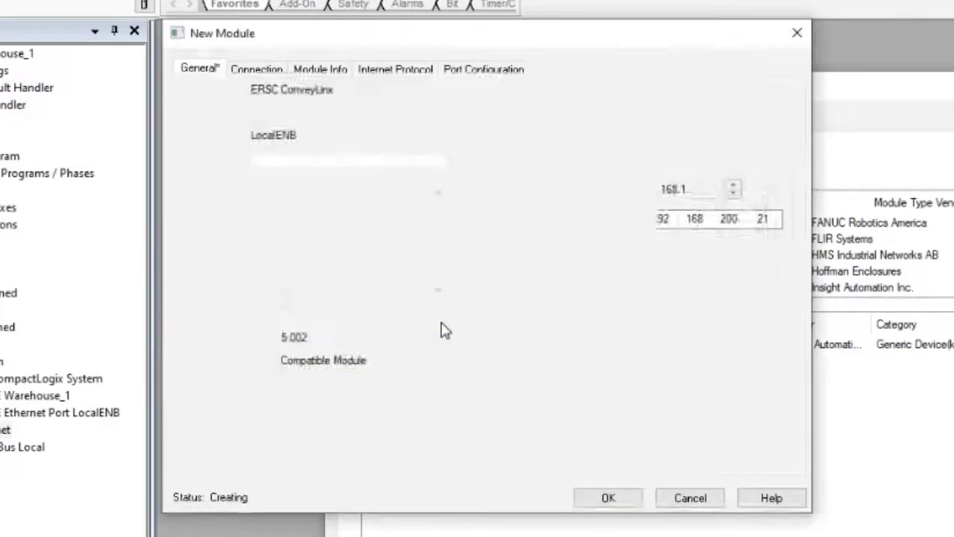
# - Set the RPI to 200.0 ms, save ERSC_01, and close the module type catalog
pyautogui.click(258, 71)
pyautogui.click(448, 183)
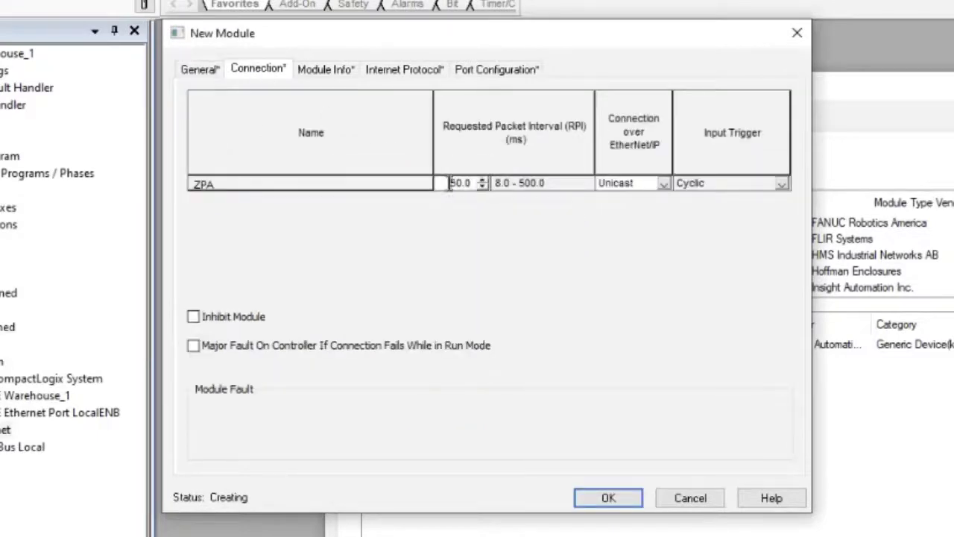
pyautogui.doubleClick(471, 183)
pyautogui.write('200')
pyautogui.click(608, 497)
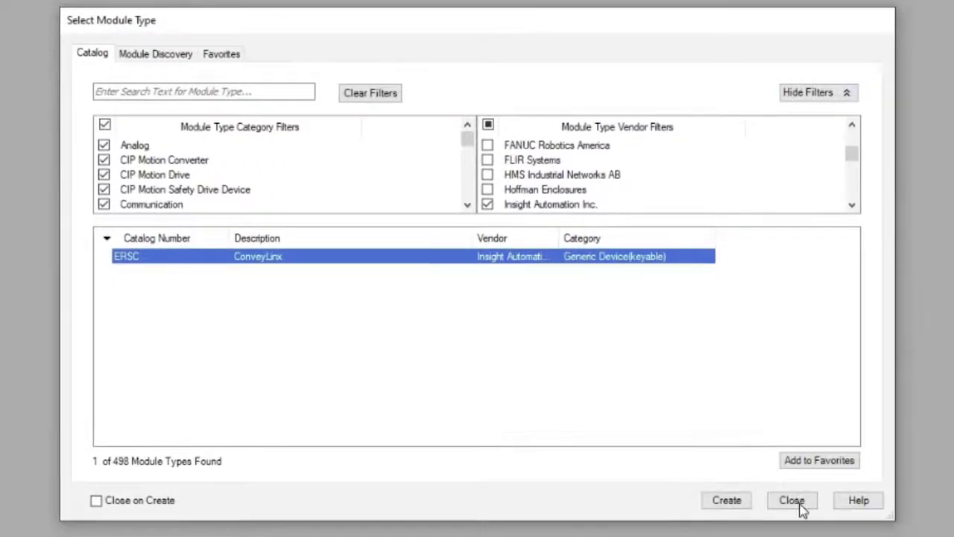
pyautogui.click(833, 514)
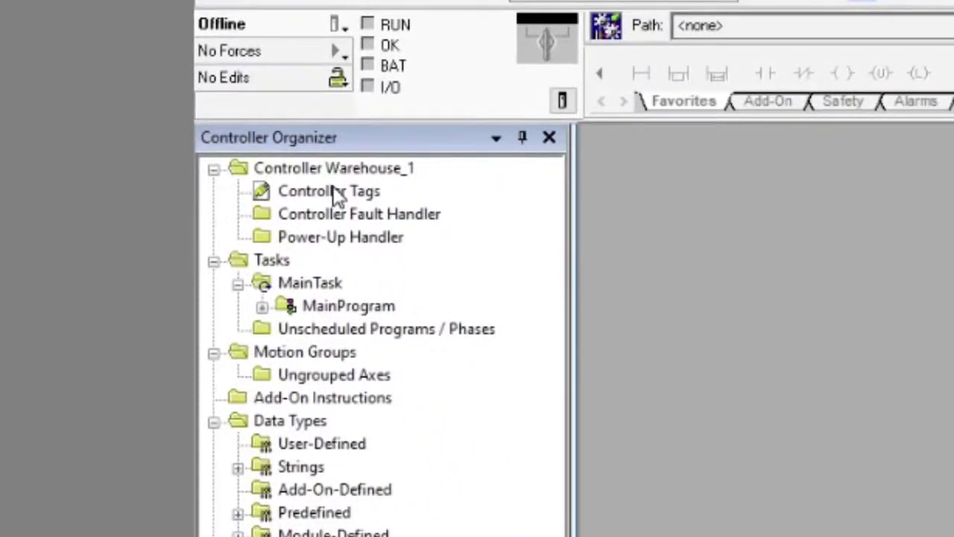
# - Expand ERSC_01:I1 and ERSC_01:O1 controller tags to check INT[21] input and INT[25] output data
pyautogui.click(332, 191)
pyautogui.doubleClick(332, 191)
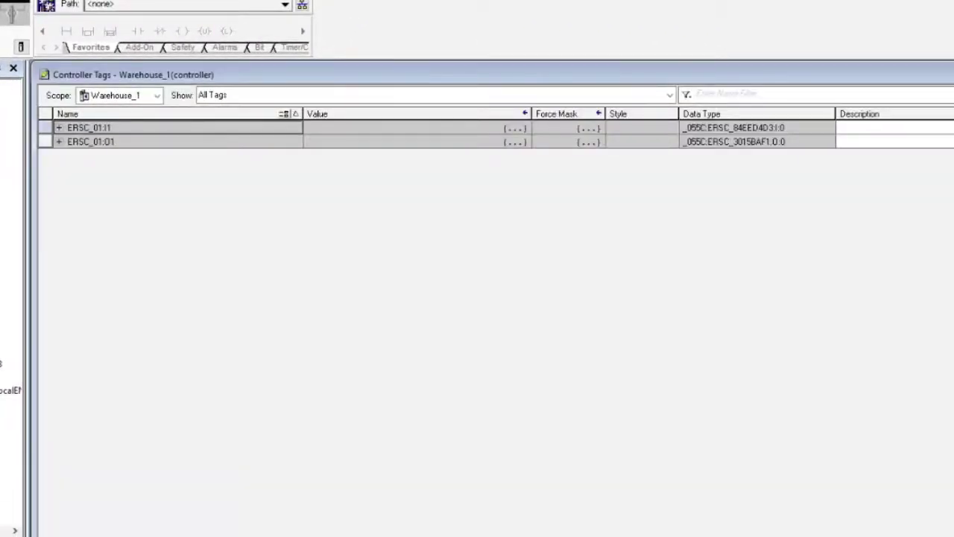
pyautogui.click(59, 128)
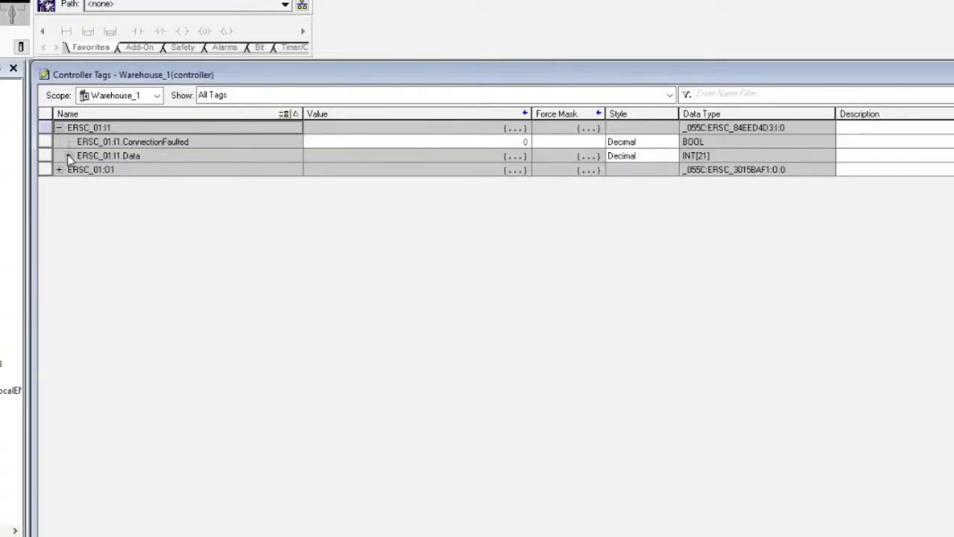
pyautogui.click(68, 155)
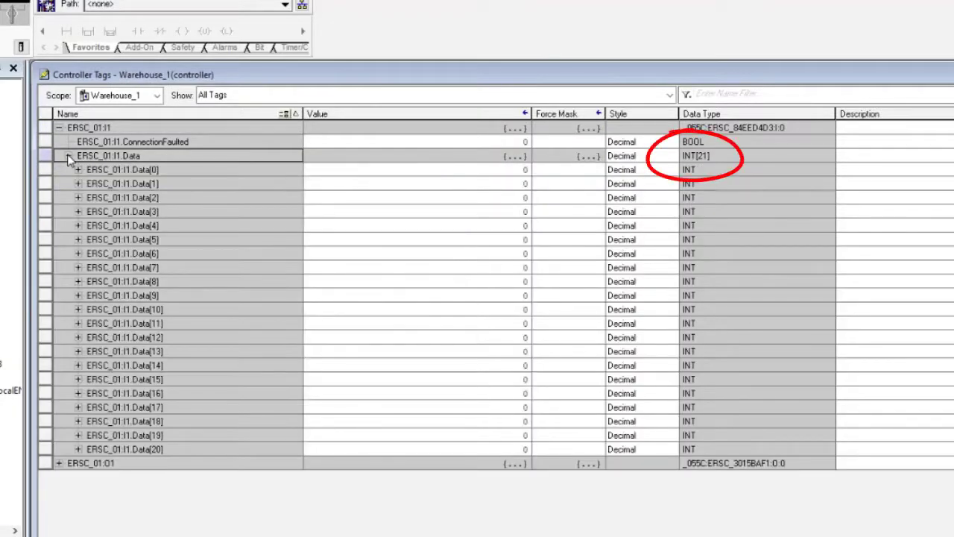
pyautogui.click(60, 127)
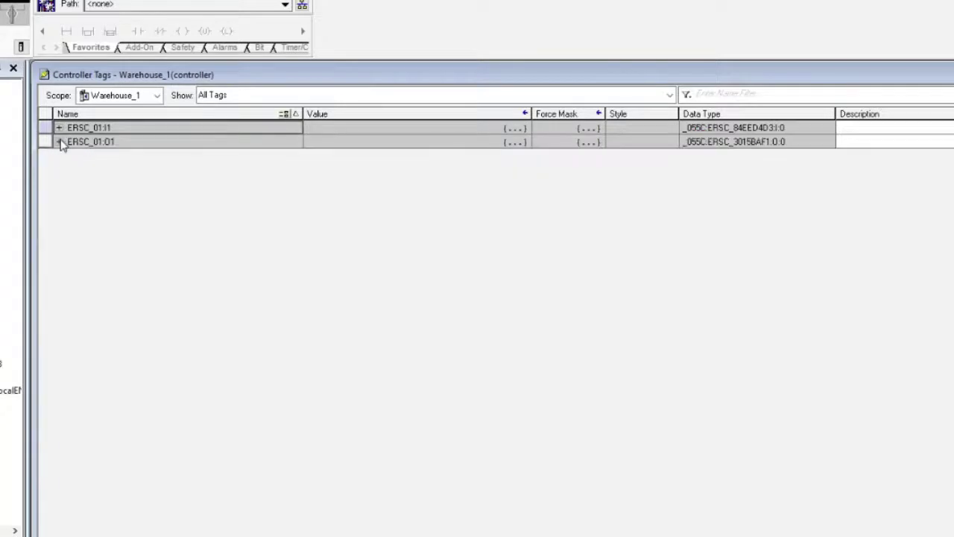
pyautogui.click(59, 141)
pyautogui.click(68, 156)
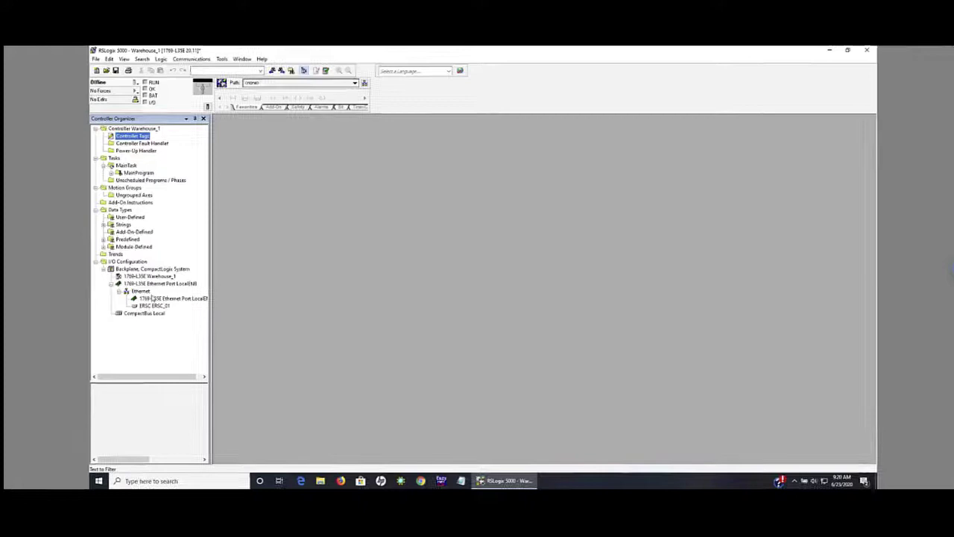
# - Create another ERSC ConveyLinx module under Ethernet, filtered to Insight Automation Inc
pyautogui.click(140, 292)
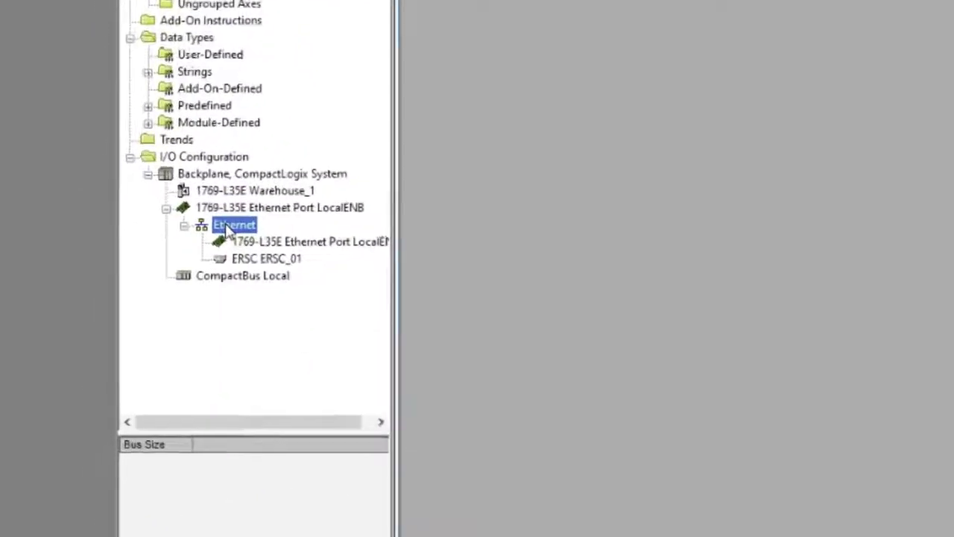
pyautogui.rightClick(228, 230)
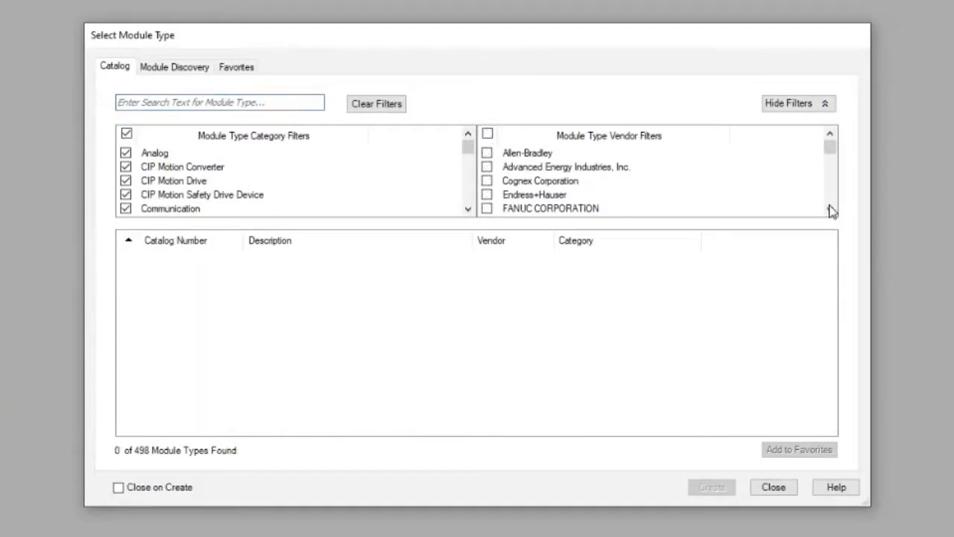
pyautogui.click(829, 208)
pyautogui.click(829, 209)
pyautogui.click(829, 209)
pyautogui.click(829, 209)
pyautogui.click(829, 209)
pyautogui.click(486, 208)
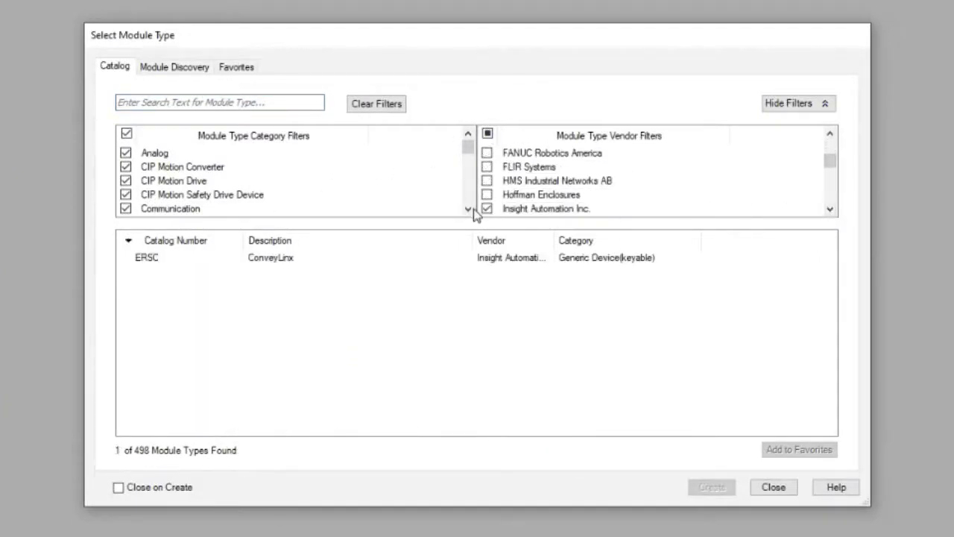
pyautogui.click(148, 260)
pyautogui.click(710, 486)
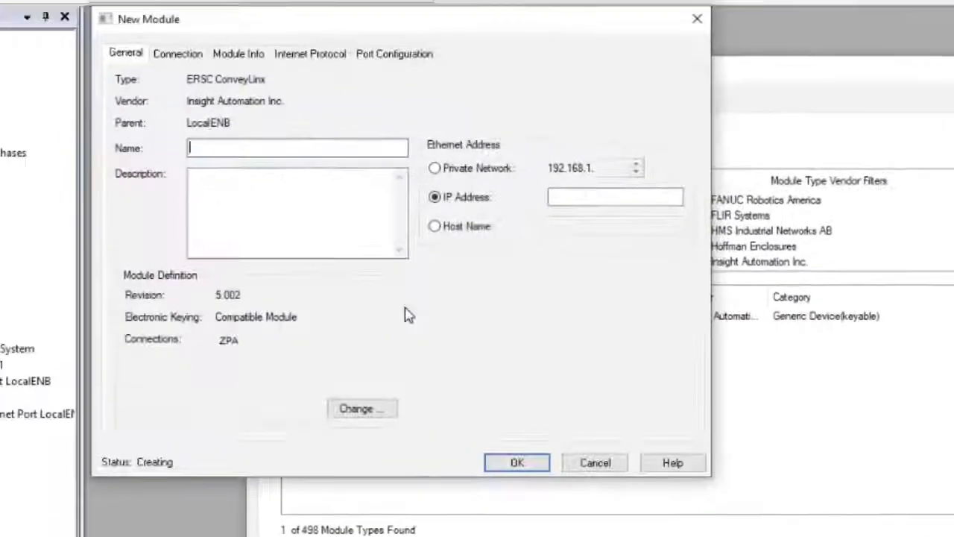
# - Name the module ERSC_02 and begin entering its 192.168.200 IP address
pyautogui.write('ERSC_02')
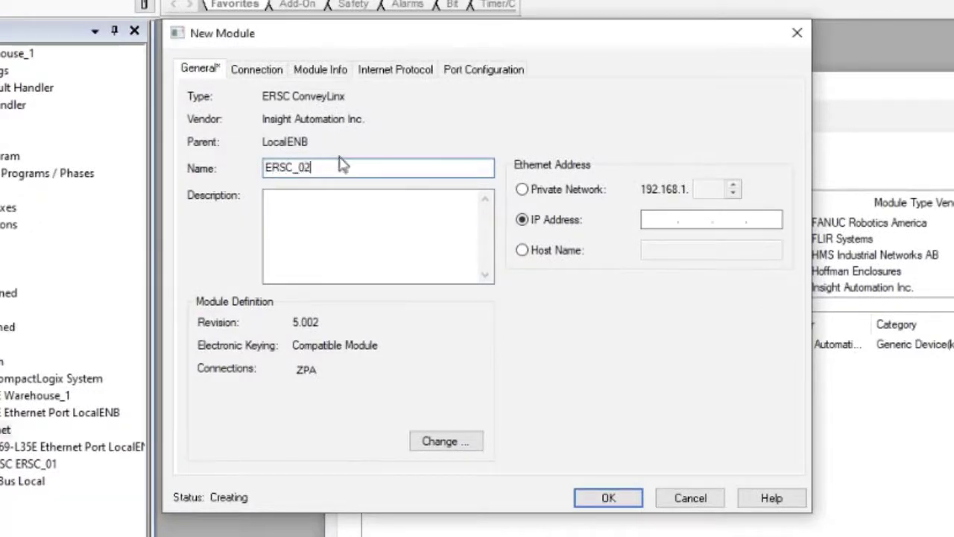
pyautogui.click(655, 219)
pyautogui.write('192 . 1')
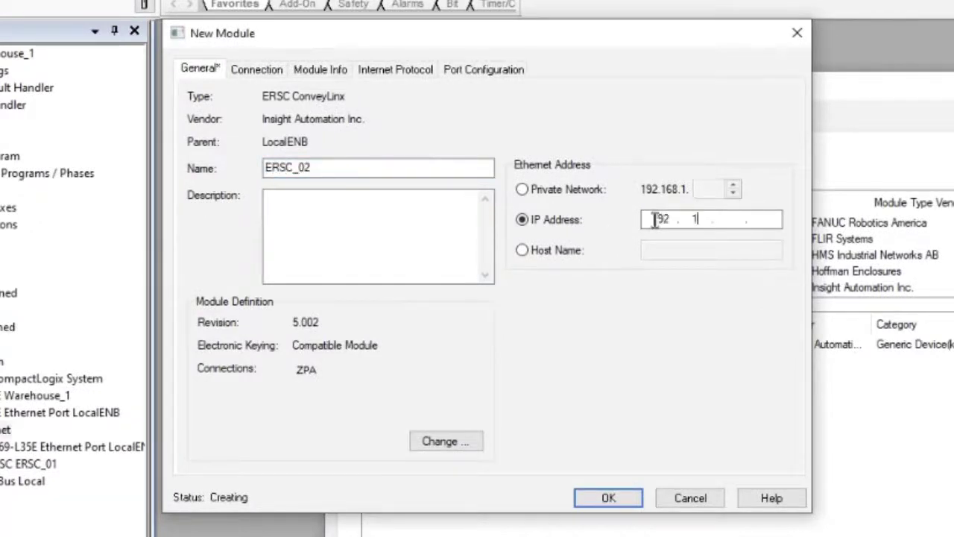
pyautogui.write('68 . 200 . 22')
# - Switch ERSC_02 to a PLCIO connection with INT data (23 in, 27 out) and confirm
pyautogui.click(457, 441)
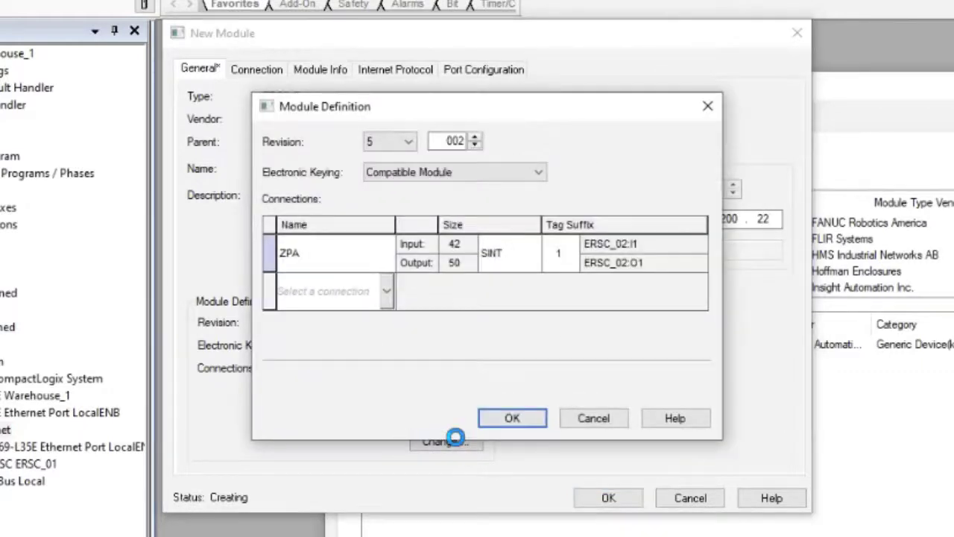
pyautogui.click(382, 260)
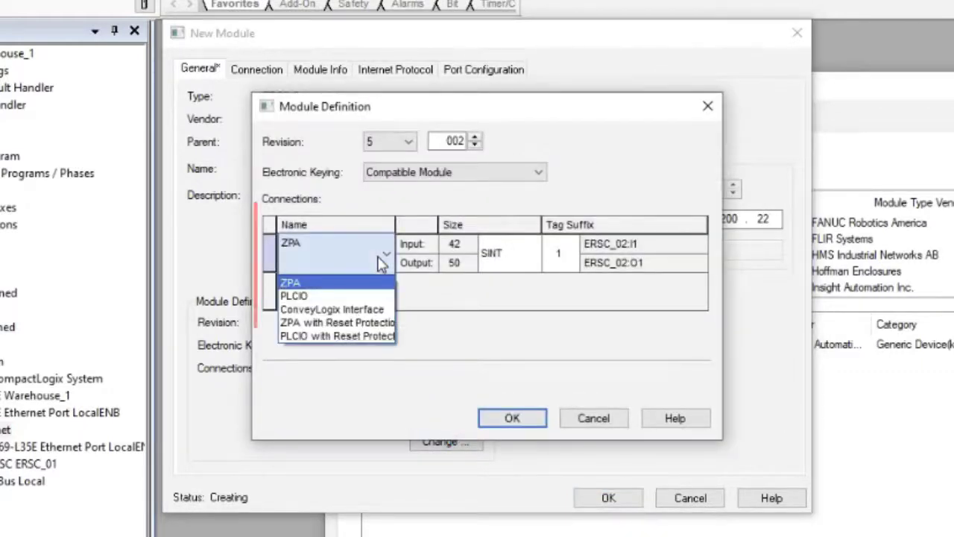
pyautogui.click(303, 301)
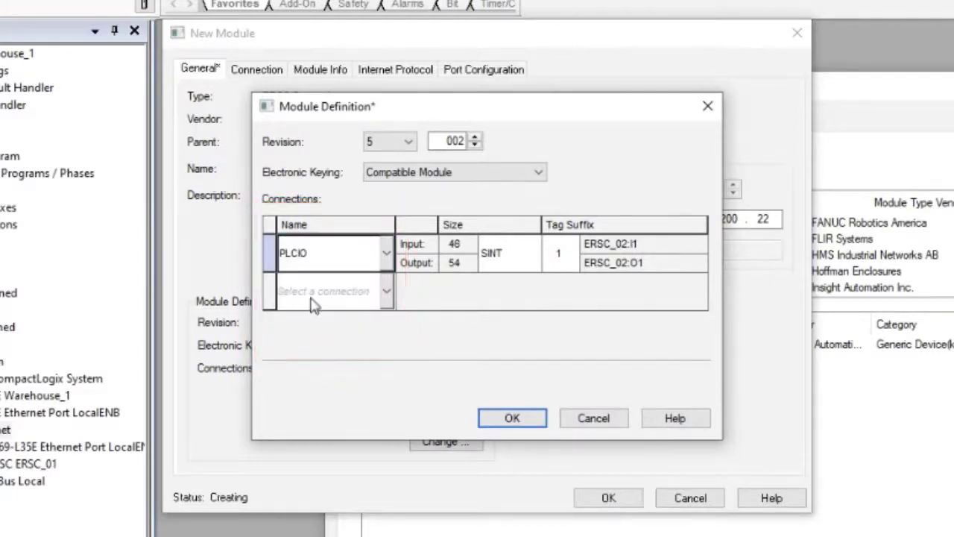
pyautogui.click(509, 257)
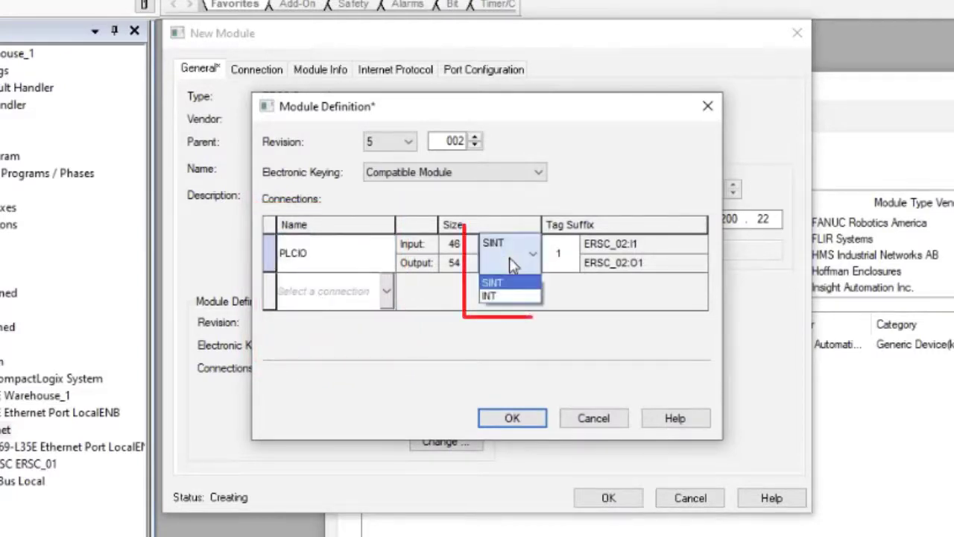
pyautogui.click(511, 298)
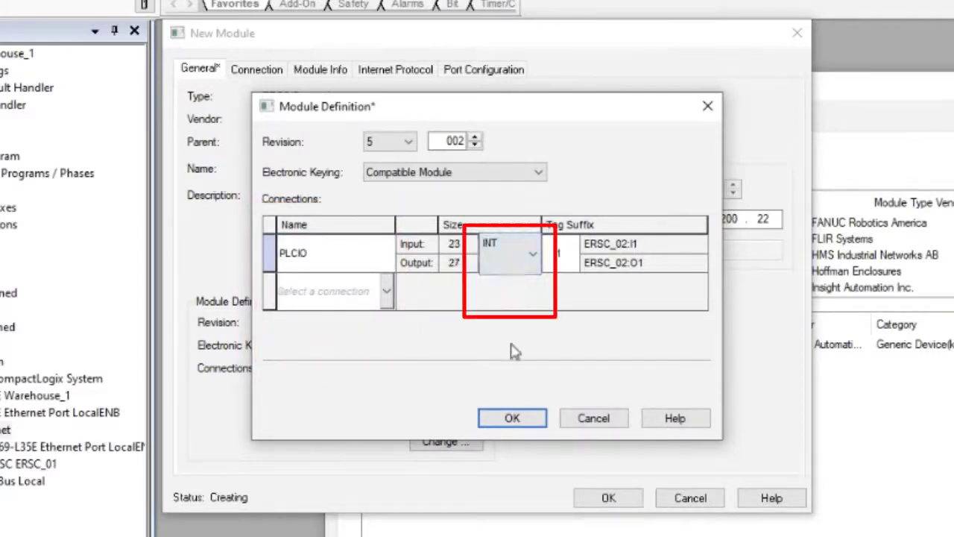
pyautogui.click(512, 418)
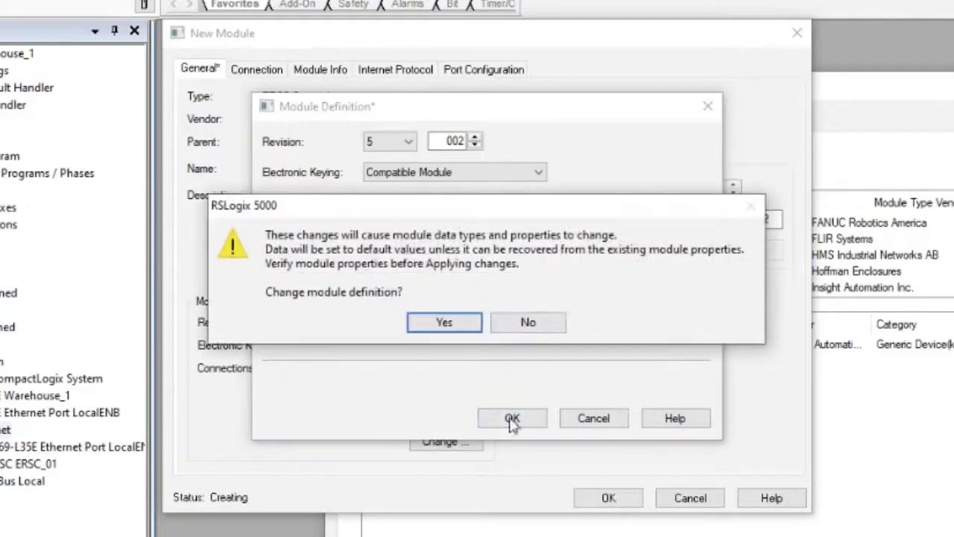
pyautogui.click(462, 328)
pyautogui.click(257, 68)
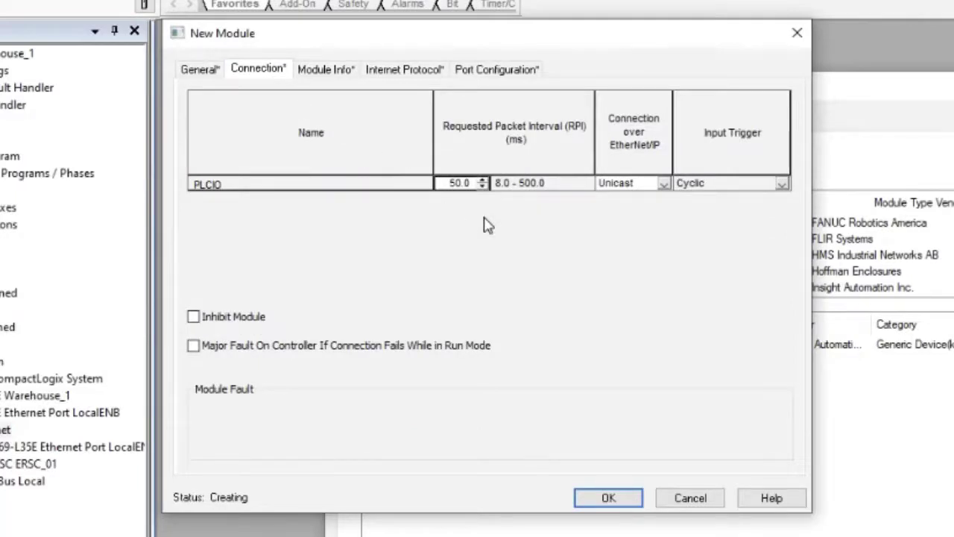
# - Replace the 50.0 ms RPI with 20 ms and add ERSC_02 to the project
pyautogui.click(453, 184)
pyautogui.moveTo(451, 185); pyautogui.dragTo(482, 187)
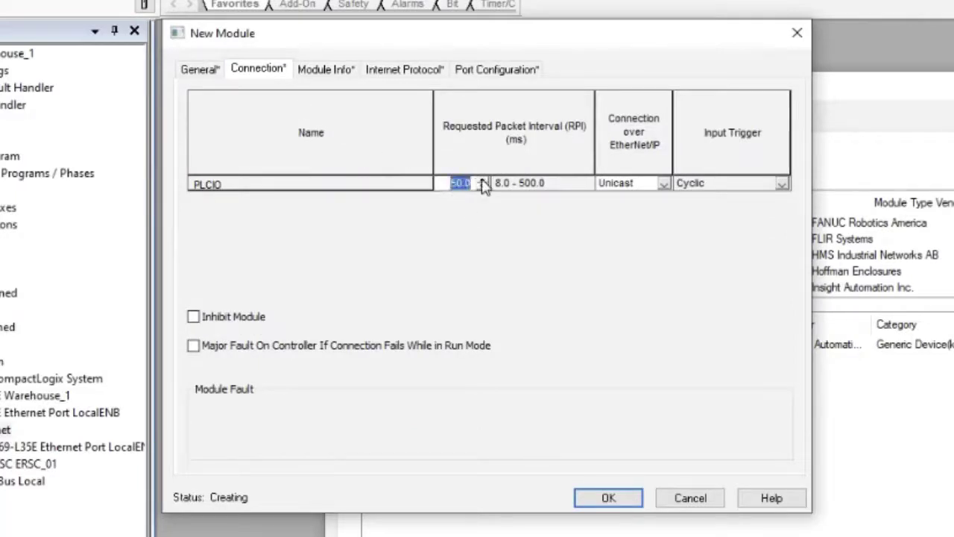
pyautogui.write('2')
pyautogui.click(608, 498)
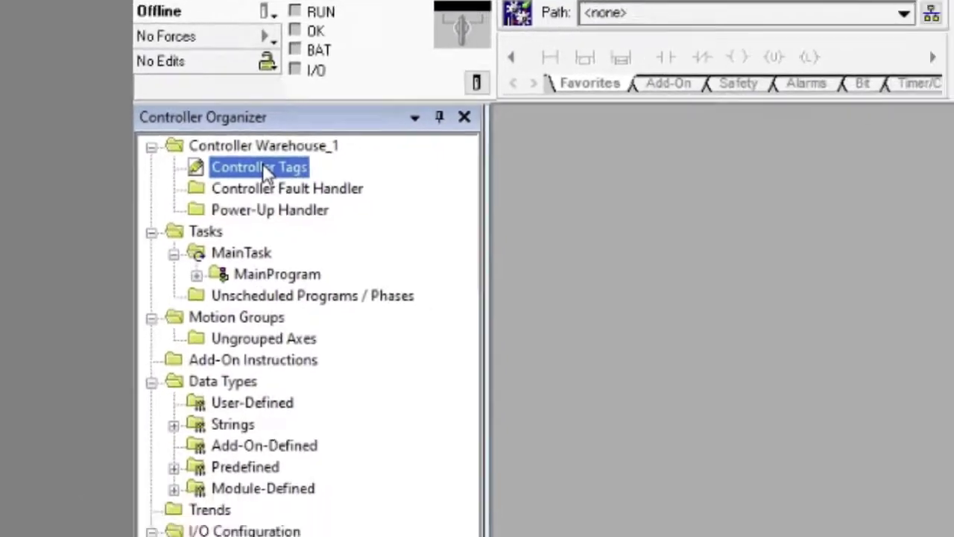
# - Expand ERSC_02:I1 and ERSC_02:O1 controller tags to check INT[23] input and INT[27] output data
pyautogui.doubleClick(333, 187)
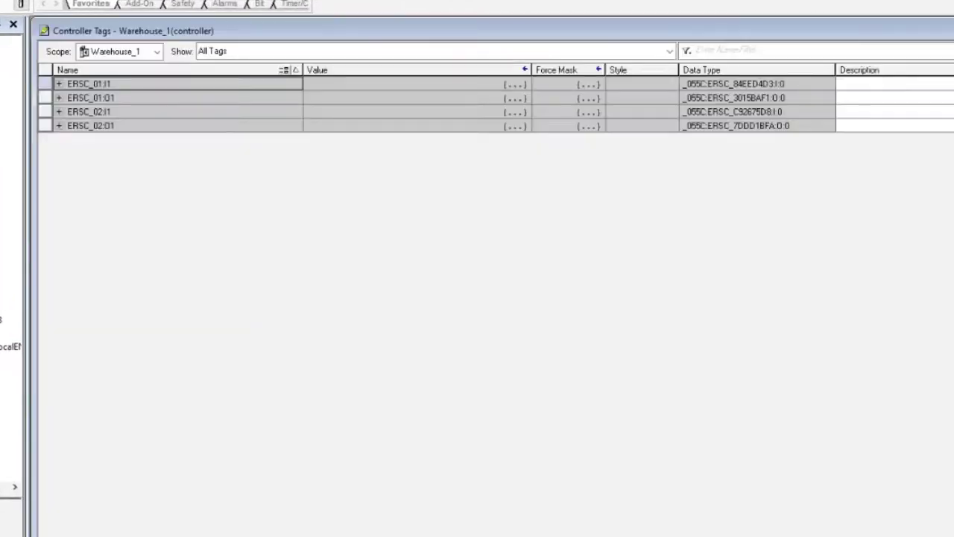
pyautogui.click(58, 111)
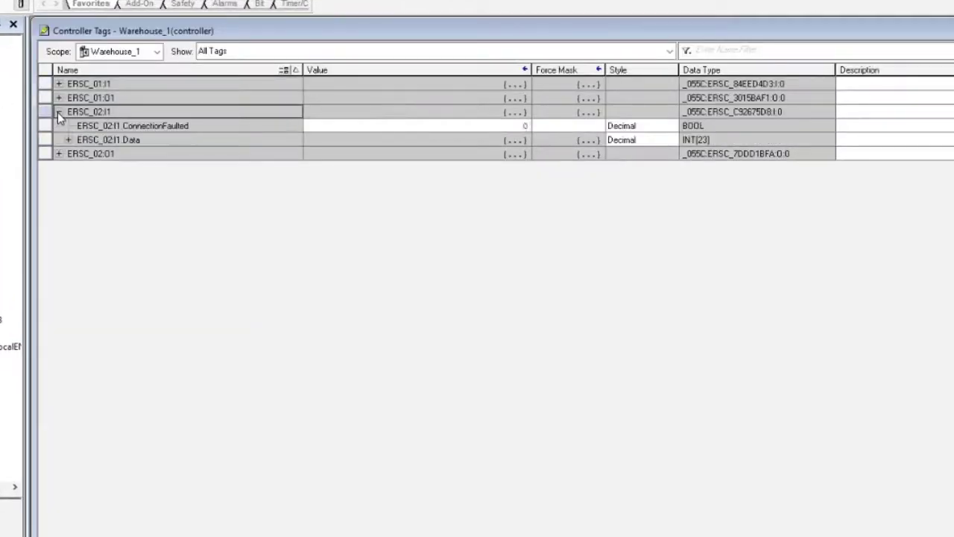
pyautogui.click(70, 141)
pyautogui.click(69, 140)
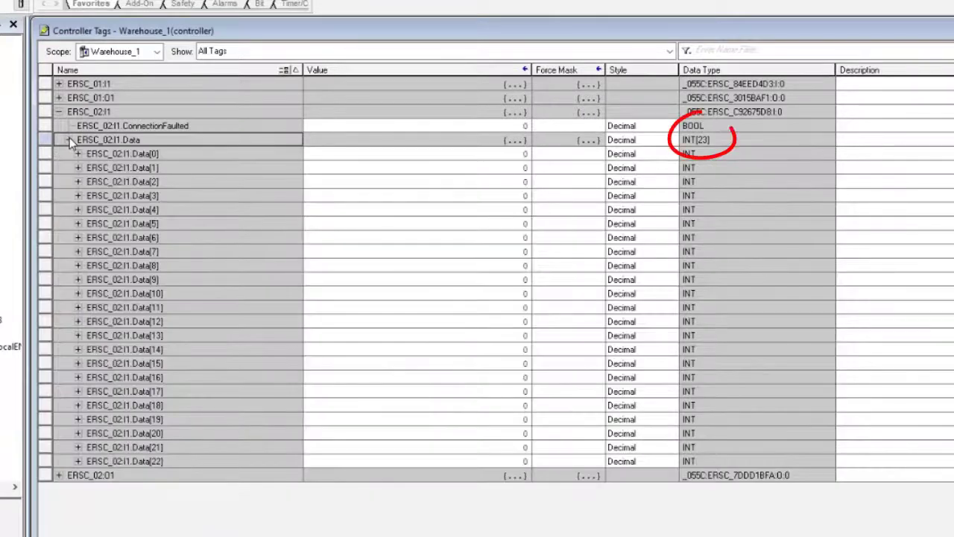
pyautogui.click(58, 112)
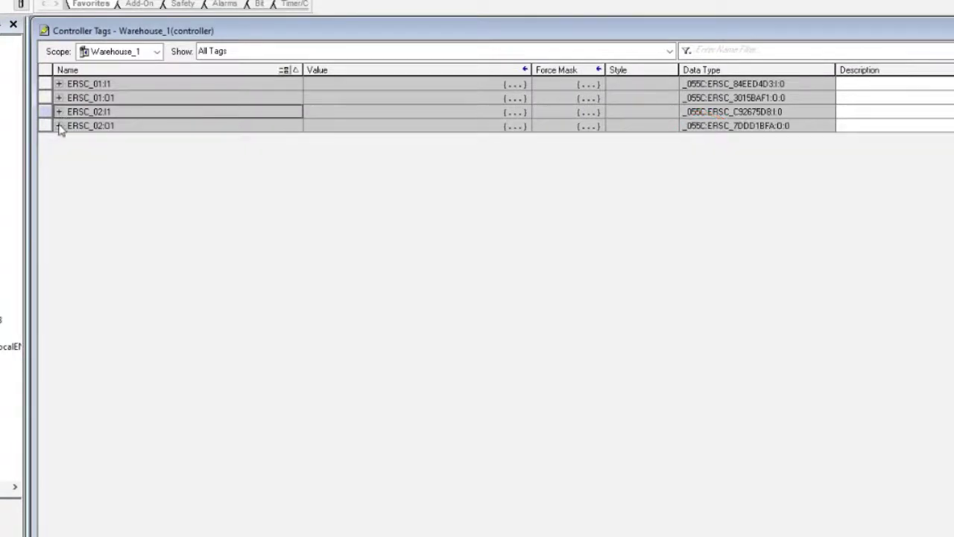
pyautogui.click(58, 126)
pyautogui.click(67, 139)
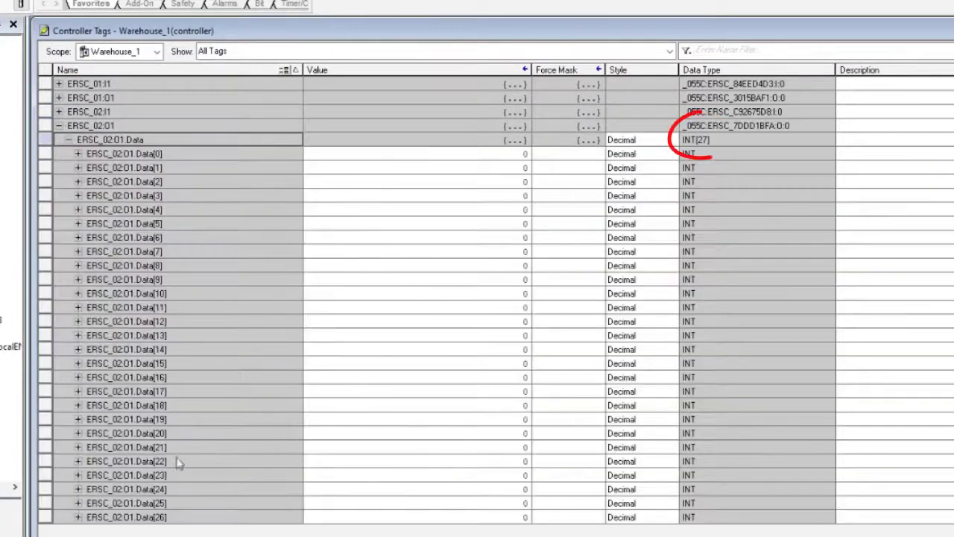